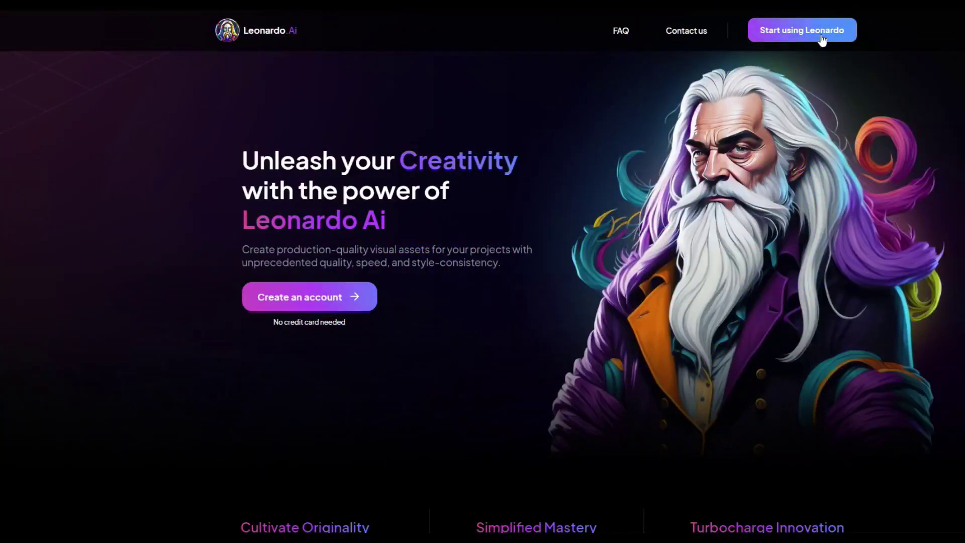
Start using Leonardo as an already whitelisted user and log in with Google
{"action": "triple_click", "coordinate": [352, 300]}
{"action": "left_click", "coordinate": [370, 301]}
{"action": "triple_click", "coordinate": [370, 301]}
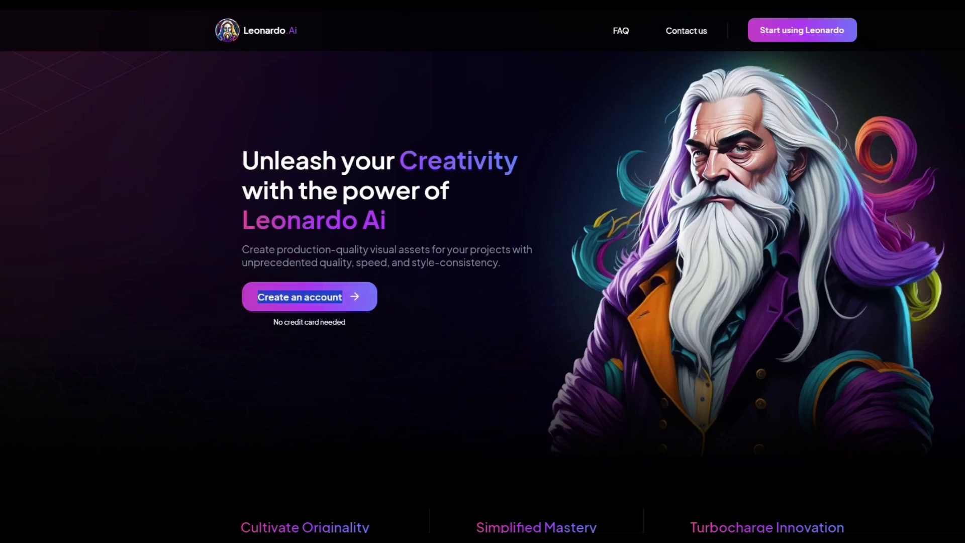
{"action": "left_click", "coordinate": [823, 36]}
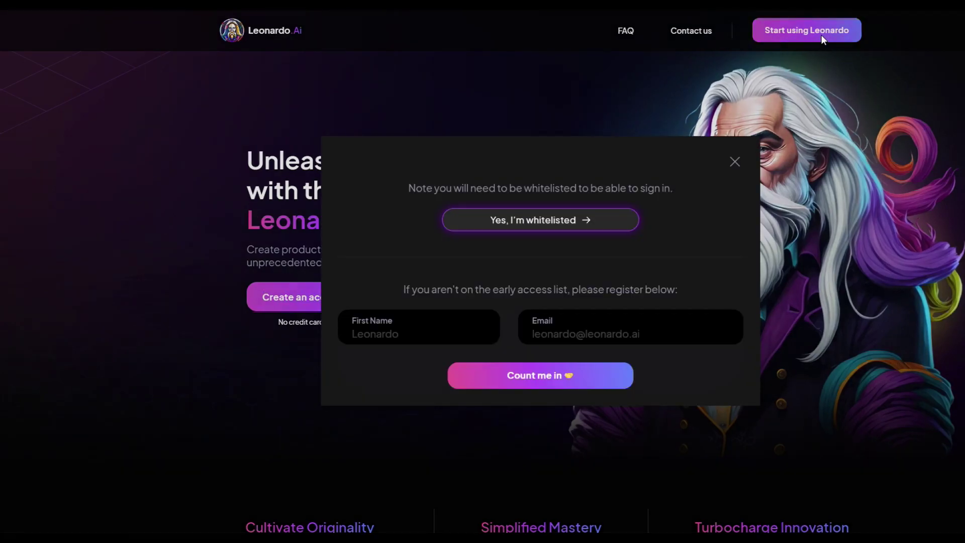
{"action": "left_click", "coordinate": [607, 222]}
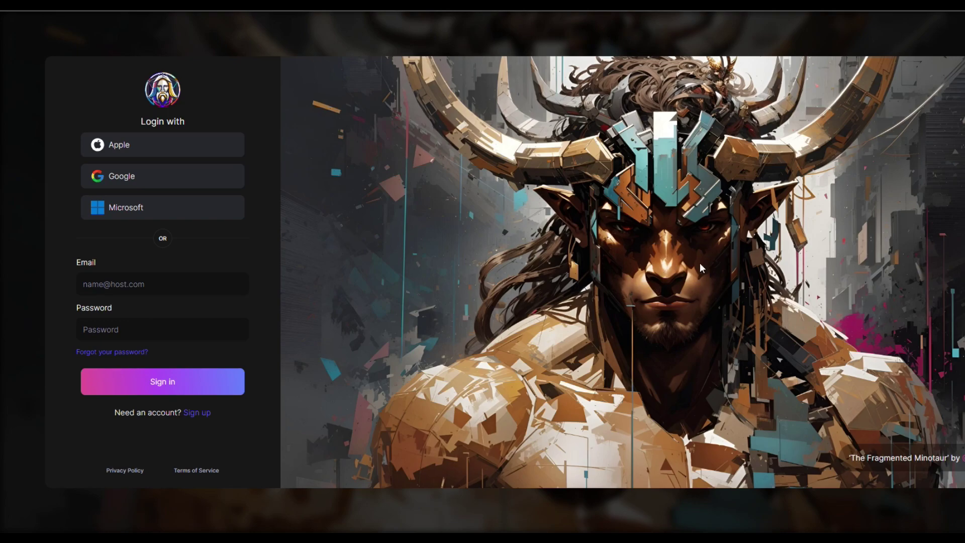
{"action": "left_click", "coordinate": [166, 187]}
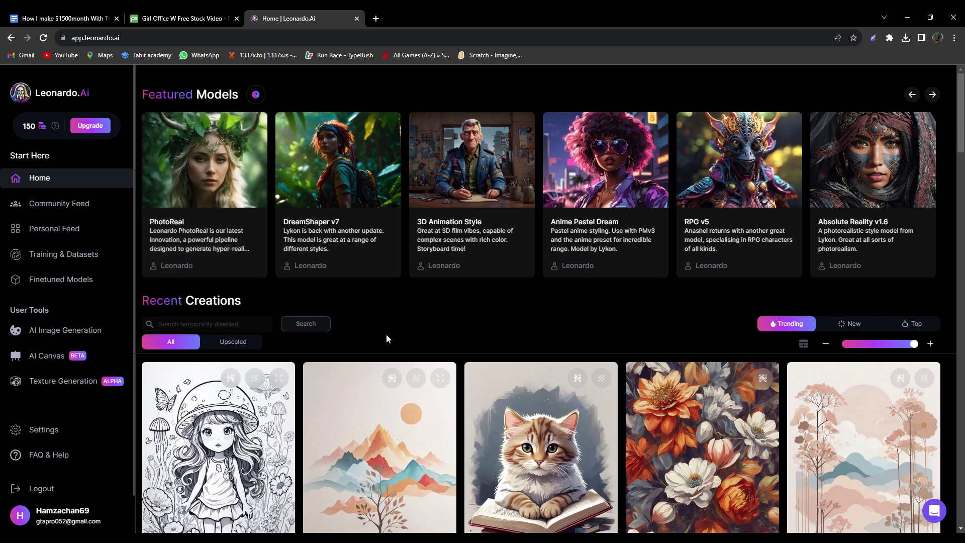
Browse the trending recent creations on the home page for an image whose prompt can be reused
{"action": "scroll", "coordinate": [386, 338], "scroll_direction": "down", "scroll_amount": 10}
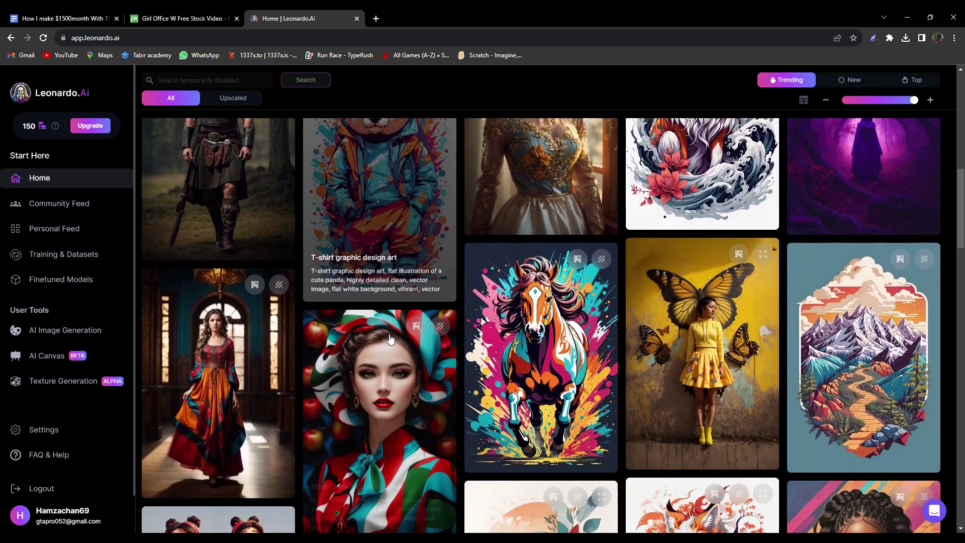
{"action": "scroll", "coordinate": [390, 339], "scroll_direction": "down", "scroll_amount": 8}
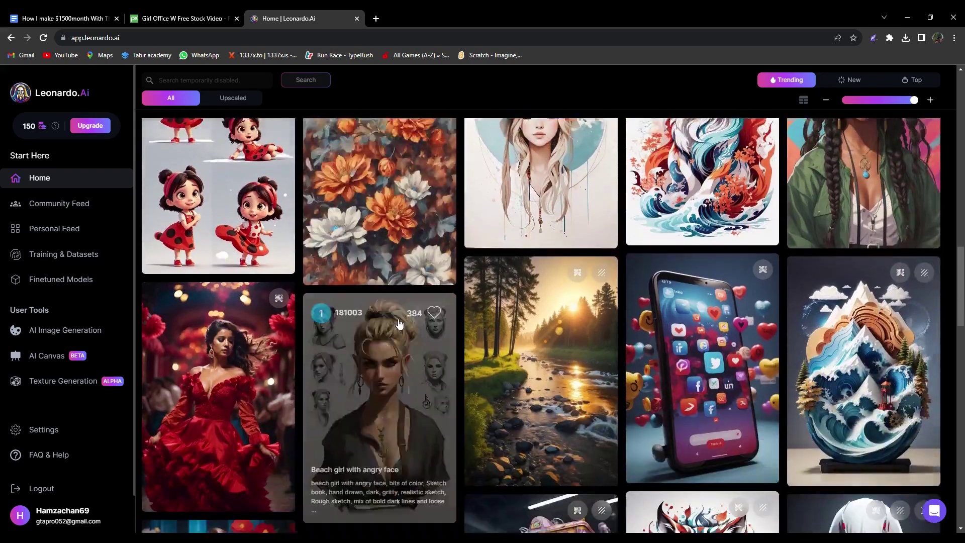
{"action": "scroll", "coordinate": [399, 324], "scroll_direction": "down", "scroll_amount": 10}
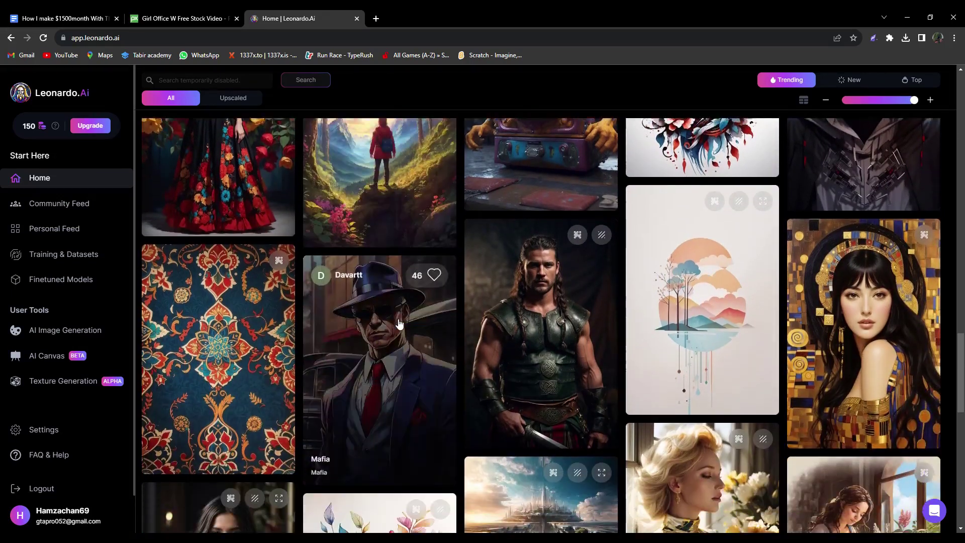
{"action": "scroll", "coordinate": [400, 323], "scroll_direction": "down", "scroll_amount": 5}
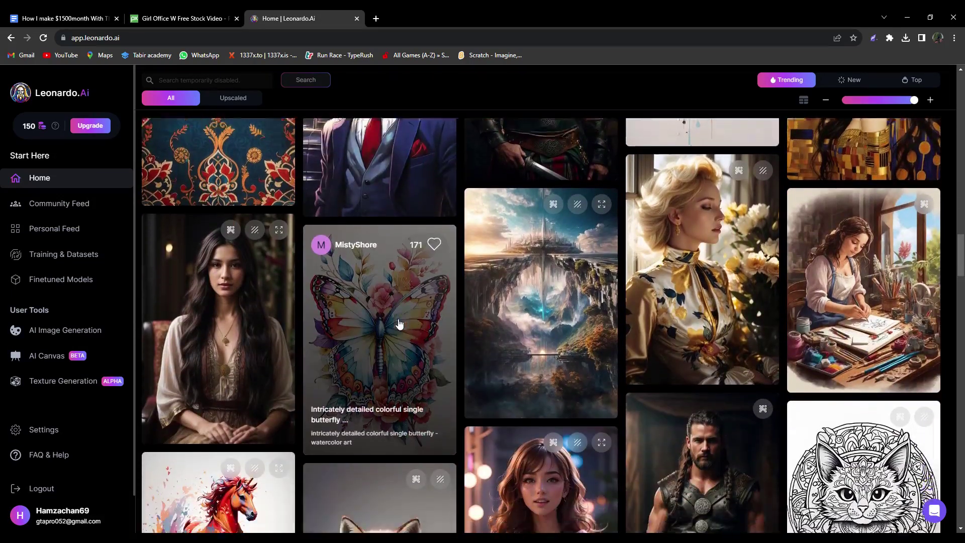
{"action": "scroll", "coordinate": [400, 323], "scroll_direction": "down", "scroll_amount": 12}
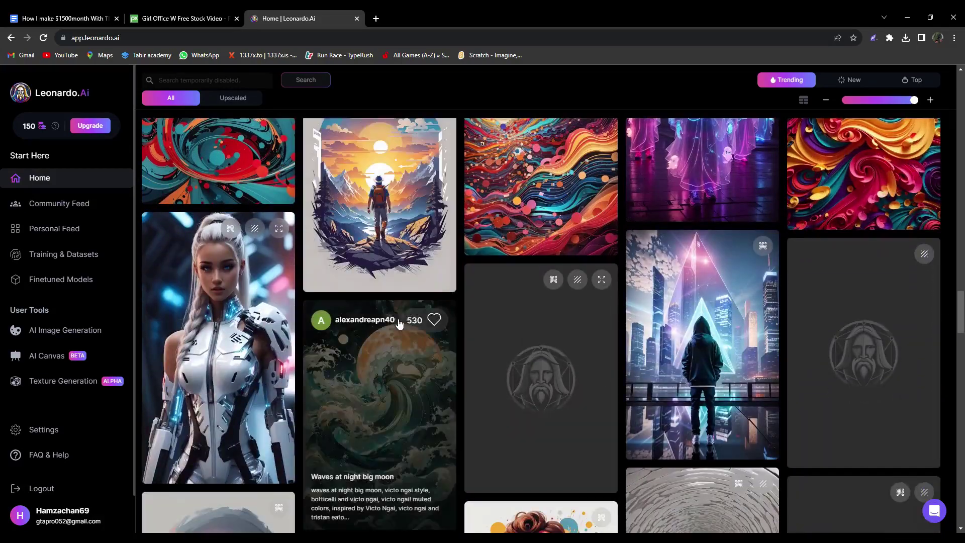
{"action": "scroll", "coordinate": [399, 324], "scroll_direction": "down", "scroll_amount": 6}
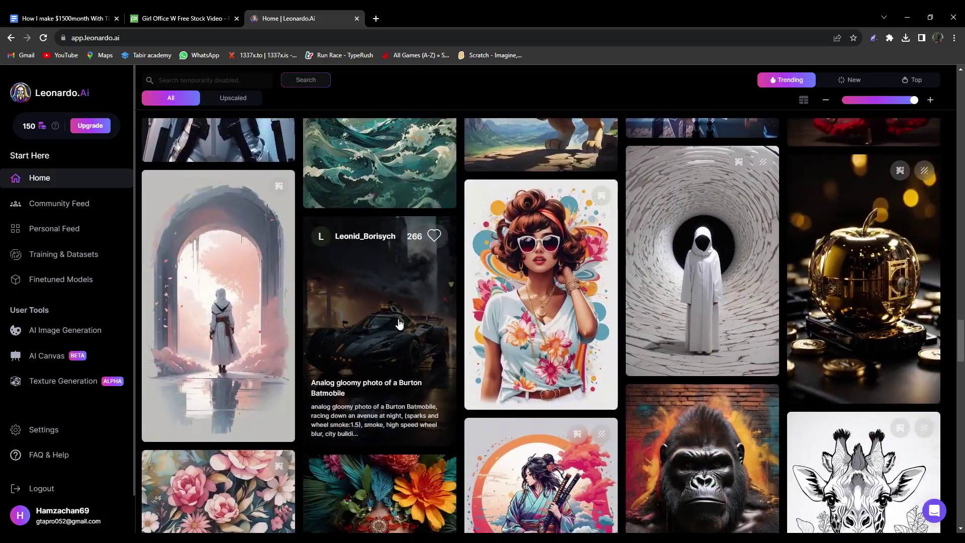
{"action": "scroll", "coordinate": [400, 323], "scroll_direction": "down", "scroll_amount": 11}
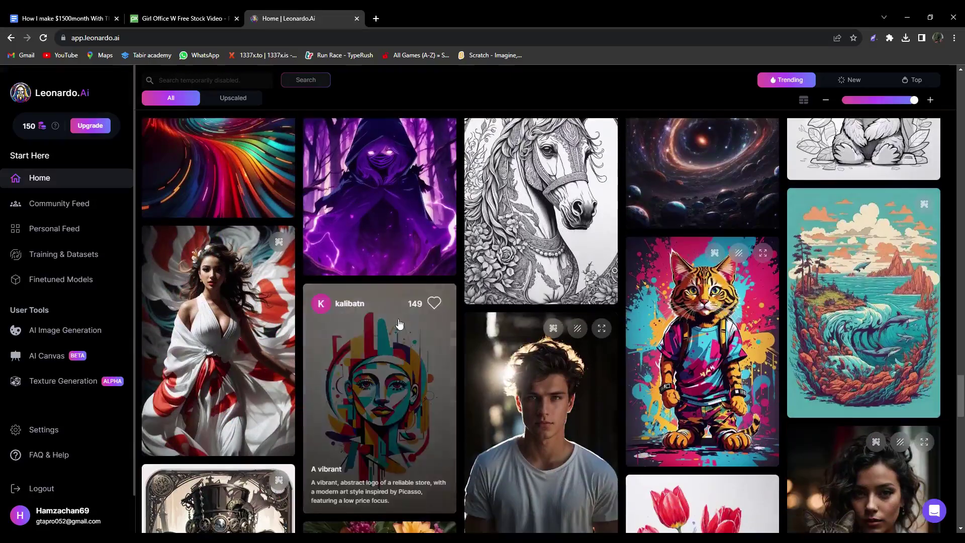
{"action": "scroll", "coordinate": [400, 323], "scroll_direction": "down", "scroll_amount": 15}
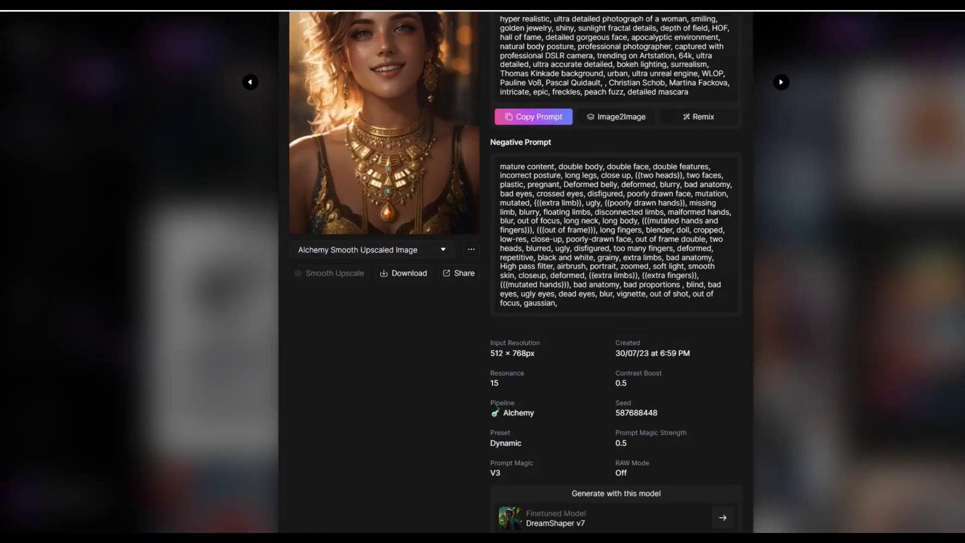
Copy the prompt of the smiling woman with golden jewelry and replace the existing AI Image Generation prompt with it
{"action": "left_click", "coordinate": [556, 121]}
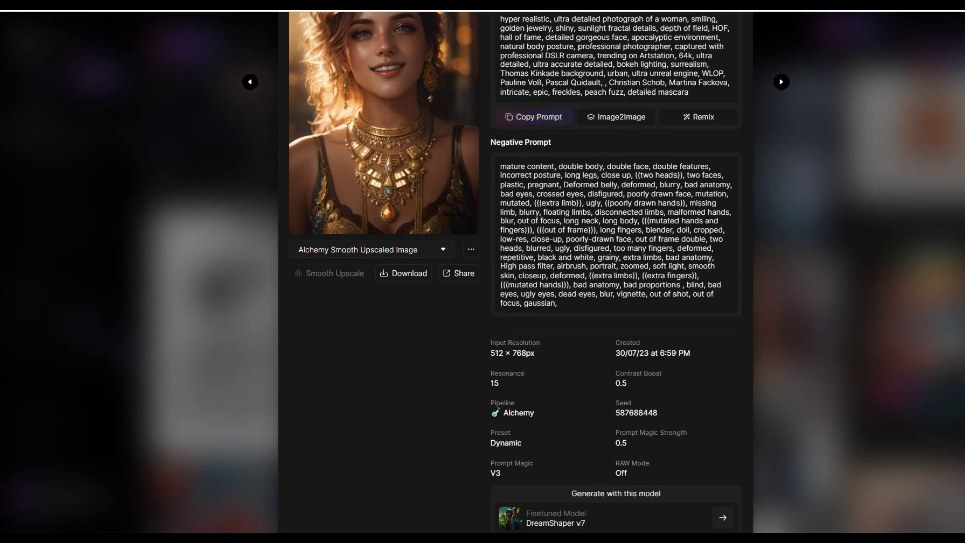
{"action": "left_click", "coordinate": [231, 327]}
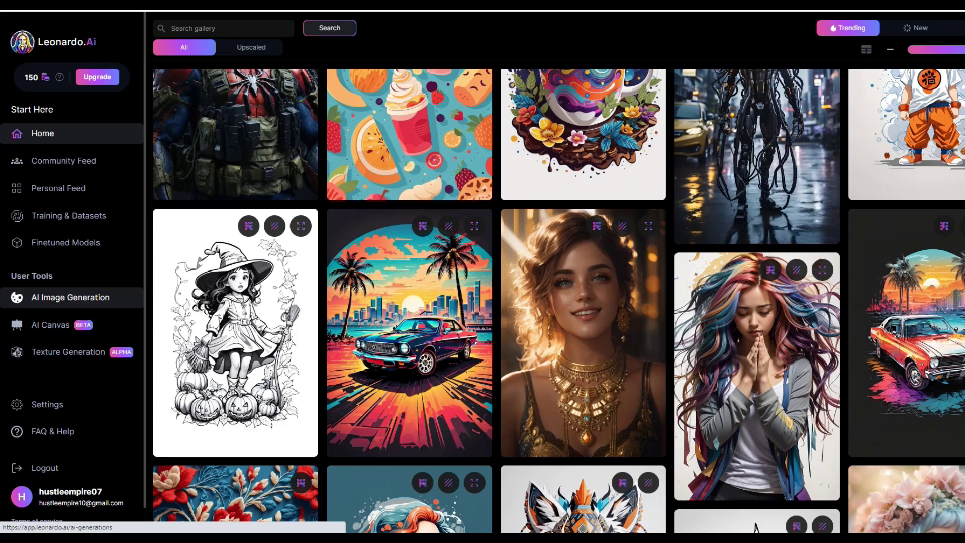
{"action": "left_click", "coordinate": [70, 297]}
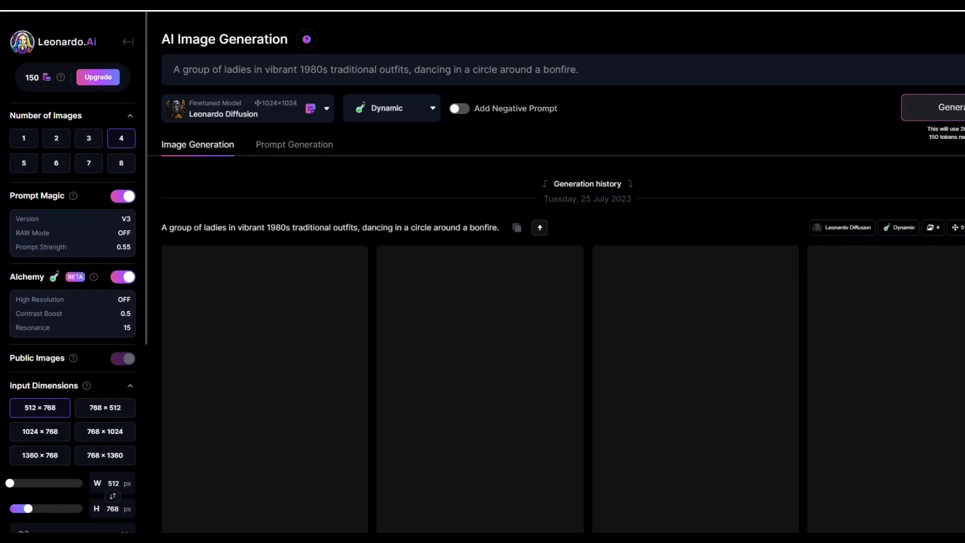
{"action": "left_click_drag", "start_coordinate": [579, 69], "coordinate": [174, 69]}
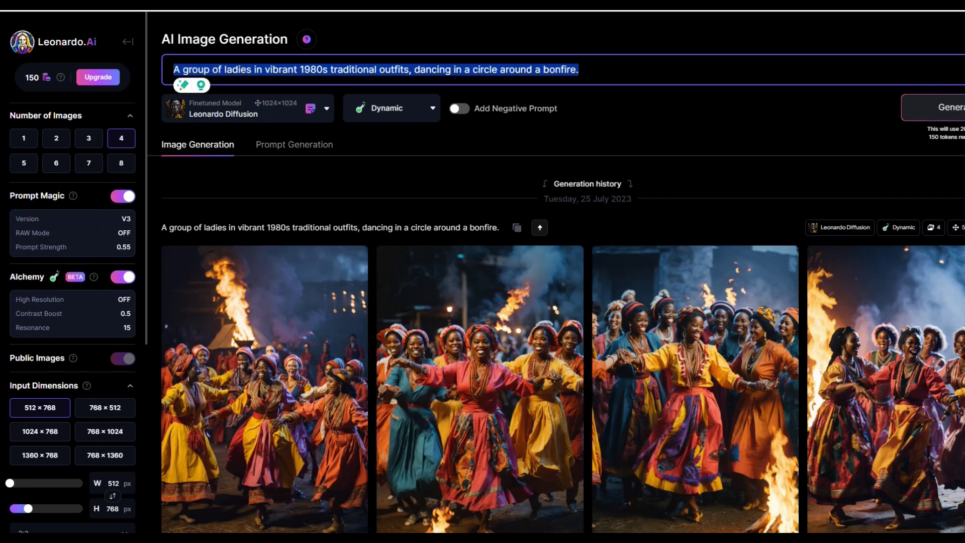
{"action": "key", "text": "ctrl+v"}
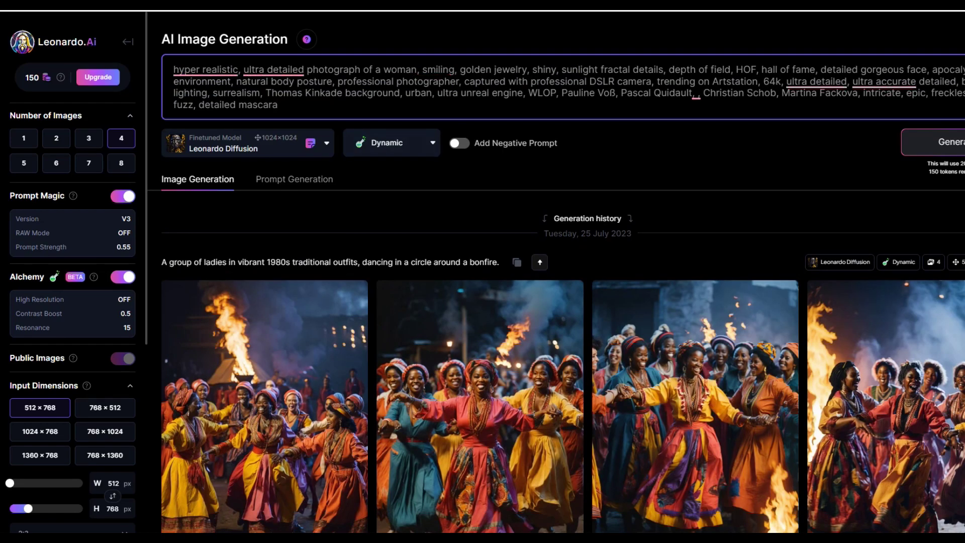
Enable the negative prompt and set the number of images to 4
{"action": "left_click", "coordinate": [459, 143]}
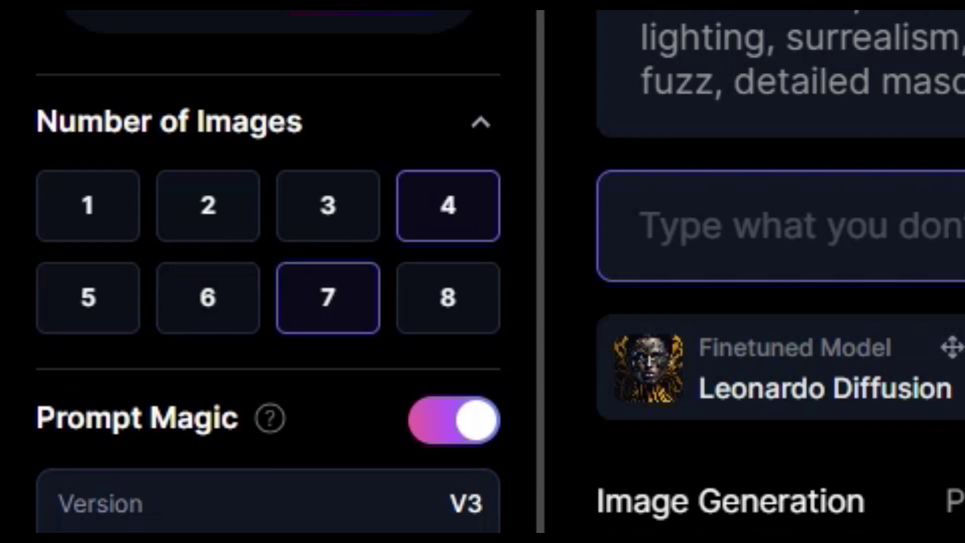
{"action": "left_click", "coordinate": [448, 298]}
{"action": "left_click", "coordinate": [448, 205]}
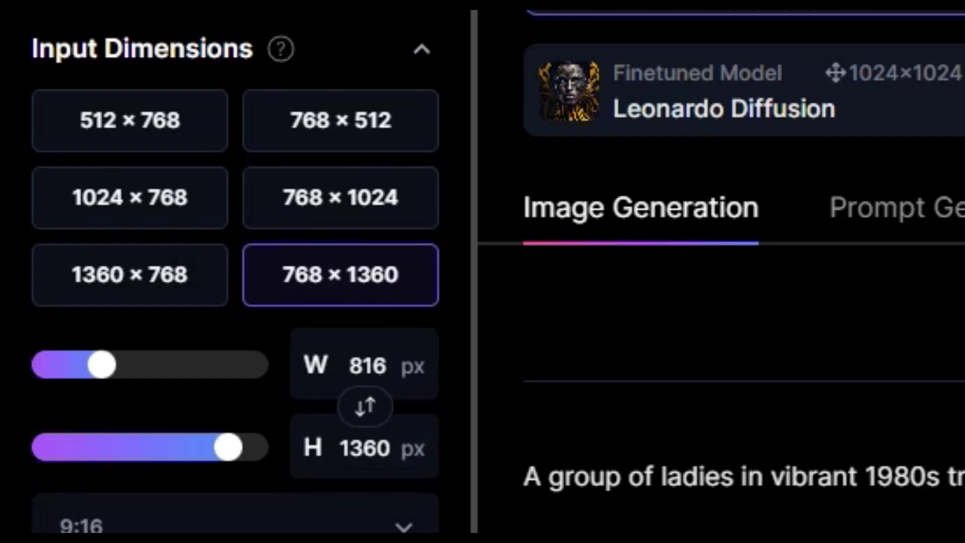
Set the input dimensions to 1024 px wide and 1024 px high
{"action": "left_click_drag", "start_coordinate": [31, 483], "coordinate": [51, 483]}
{"action": "left_click_drag", "start_coordinate": [165, 365], "coordinate": [151, 365]}
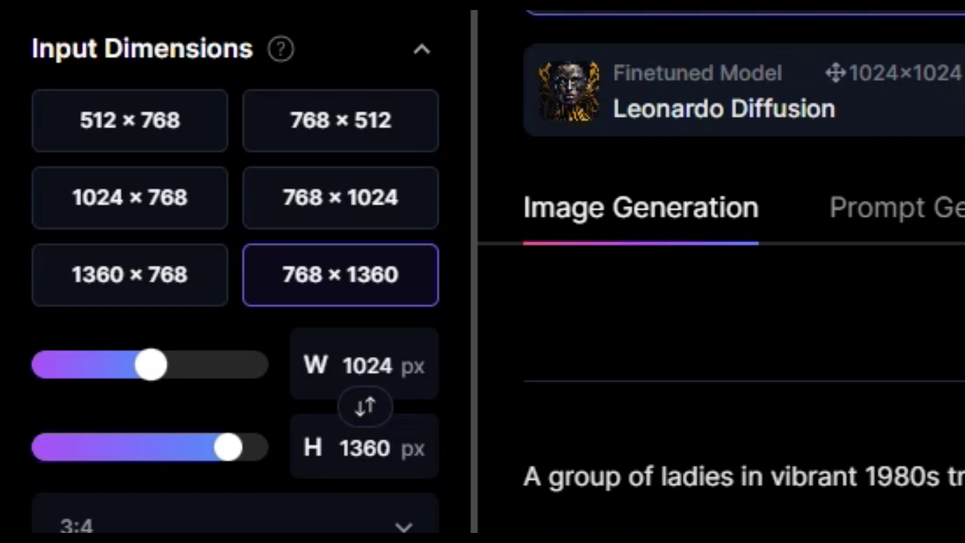
{"action": "left_click_drag", "start_coordinate": [229, 447], "coordinate": [149, 447]}
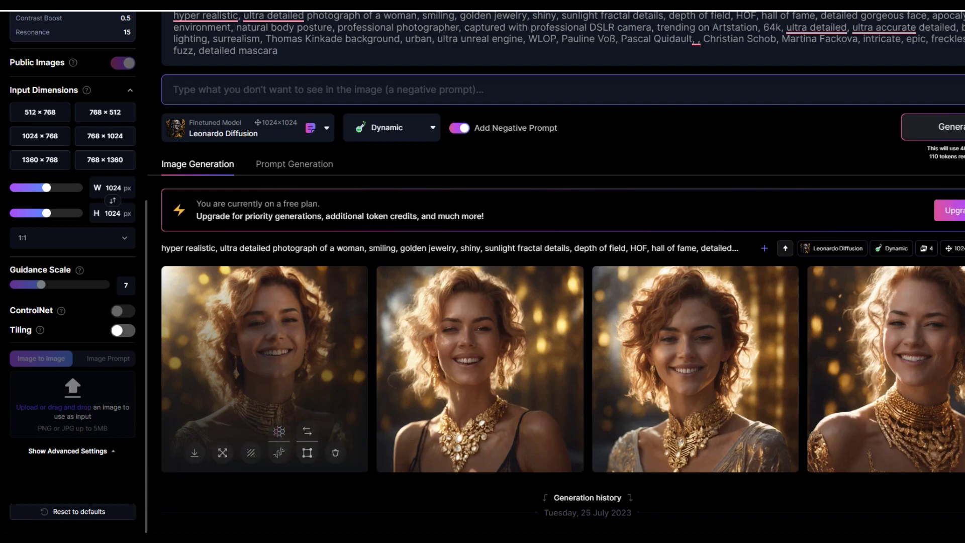
Open the first generated portrait, upscale it with Alchemy and download the upscaled image
{"action": "left_click", "coordinate": [265, 352]}
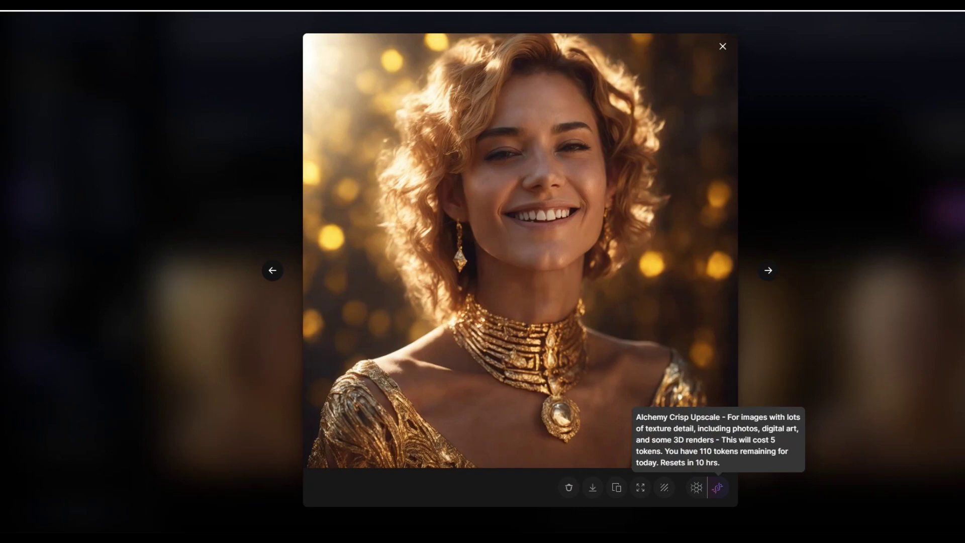
{"action": "left_click", "coordinate": [718, 487]}
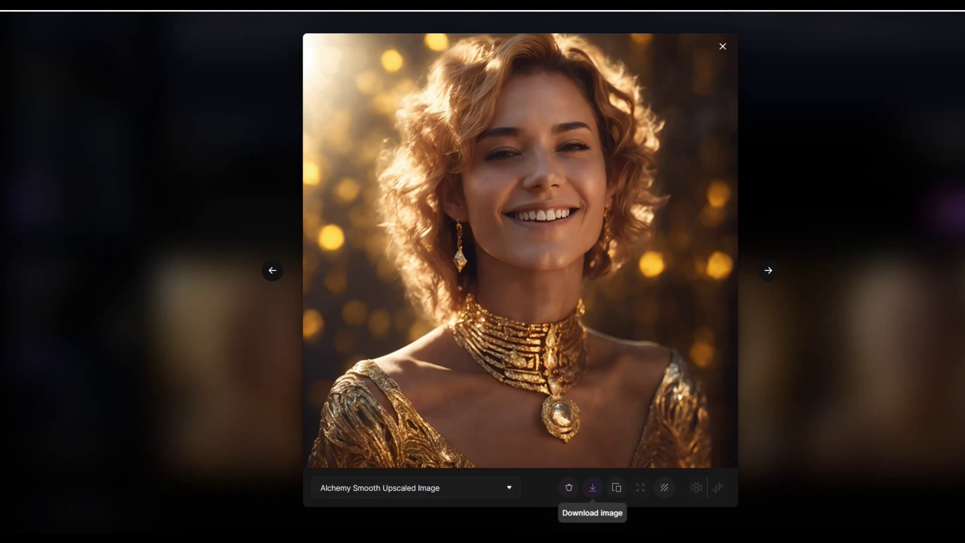
{"action": "left_click", "coordinate": [593, 488]}
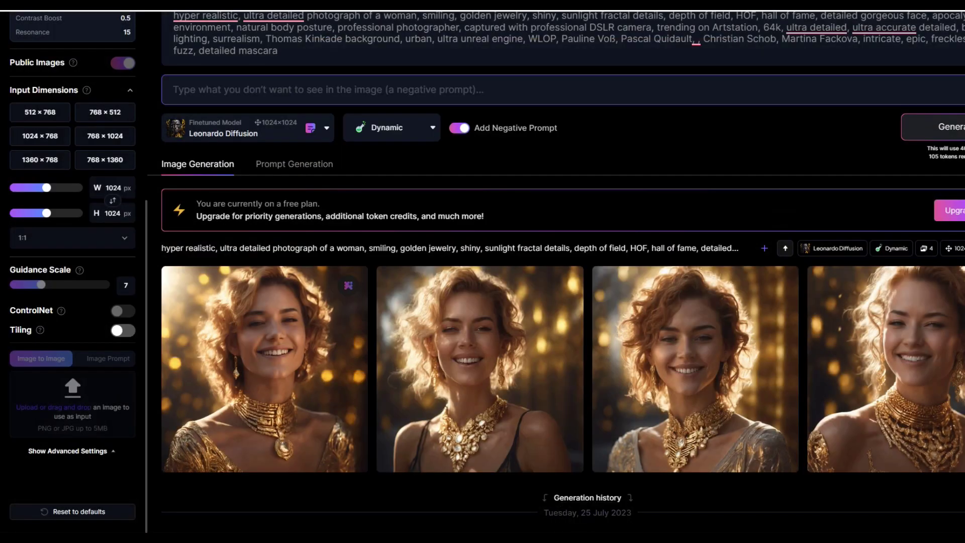
Return to the home page and look through the featured models and recent creations
{"action": "scroll", "coordinate": [556, 268], "scroll_direction": "up", "scroll_amount": 1}
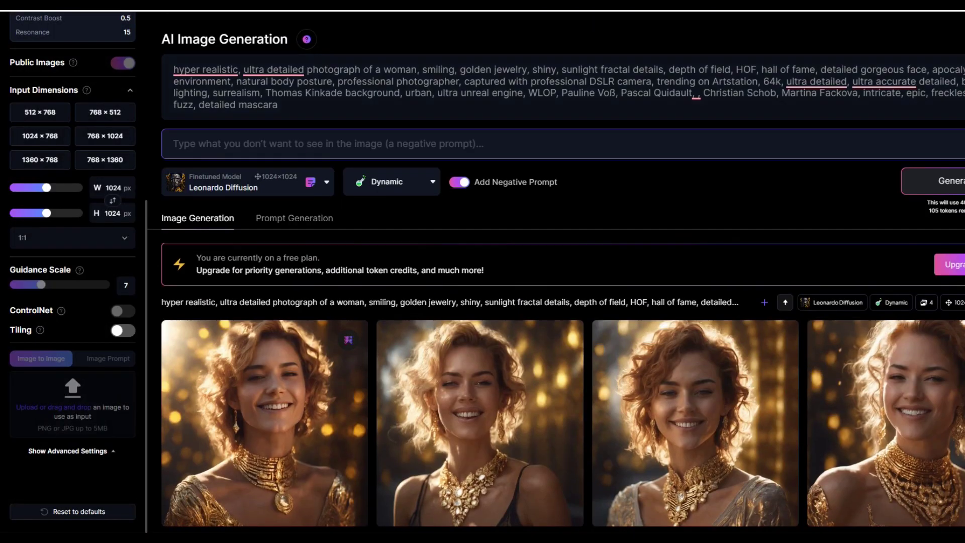
{"action": "scroll", "coordinate": [72, 271], "scroll_direction": "up", "scroll_amount": 6}
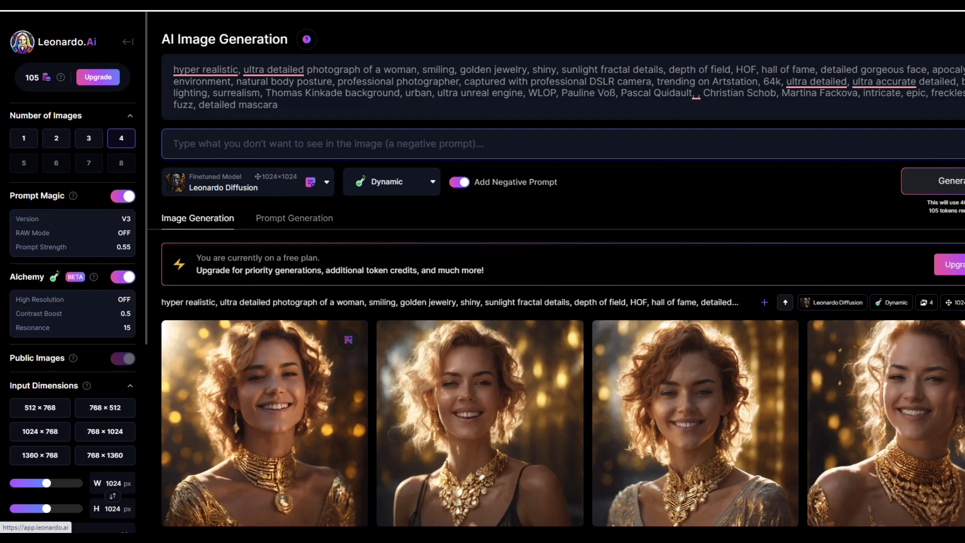
{"action": "left_click", "coordinate": [53, 41]}
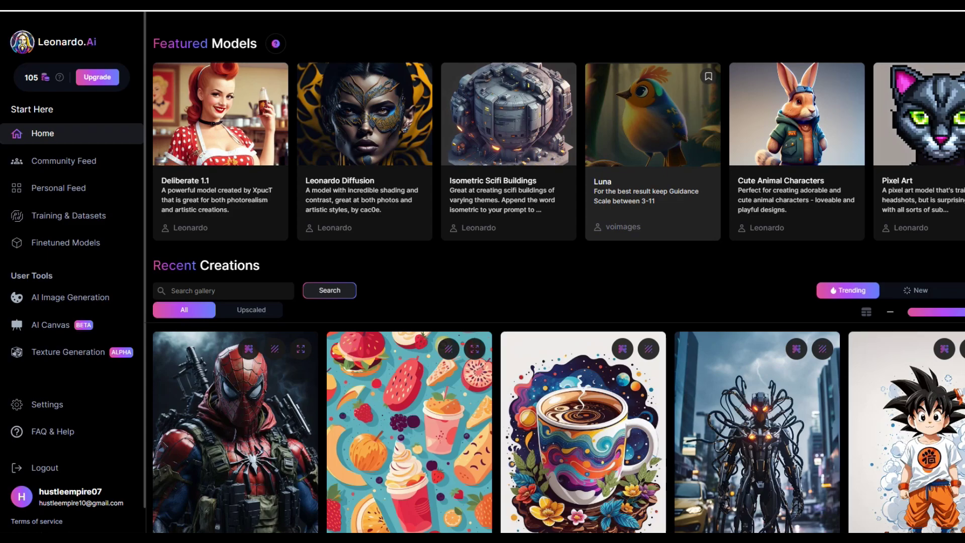
{"action": "scroll", "coordinate": [409, 352], "scroll_direction": "down", "scroll_amount": 2}
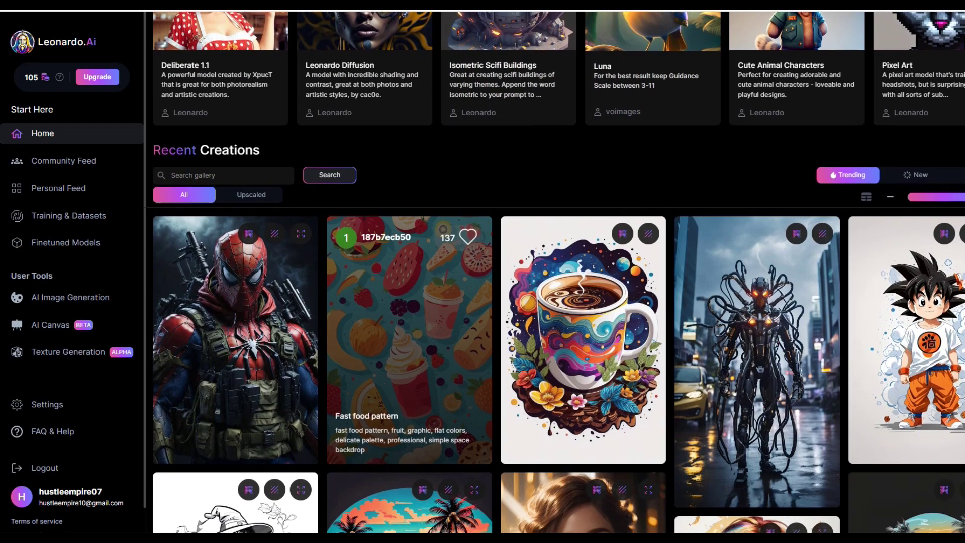
{"action": "scroll", "coordinate": [409, 352], "scroll_direction": "down", "scroll_amount": 5}
{"action": "scroll", "coordinate": [410, 302], "scroll_direction": "down", "scroll_amount": 3}
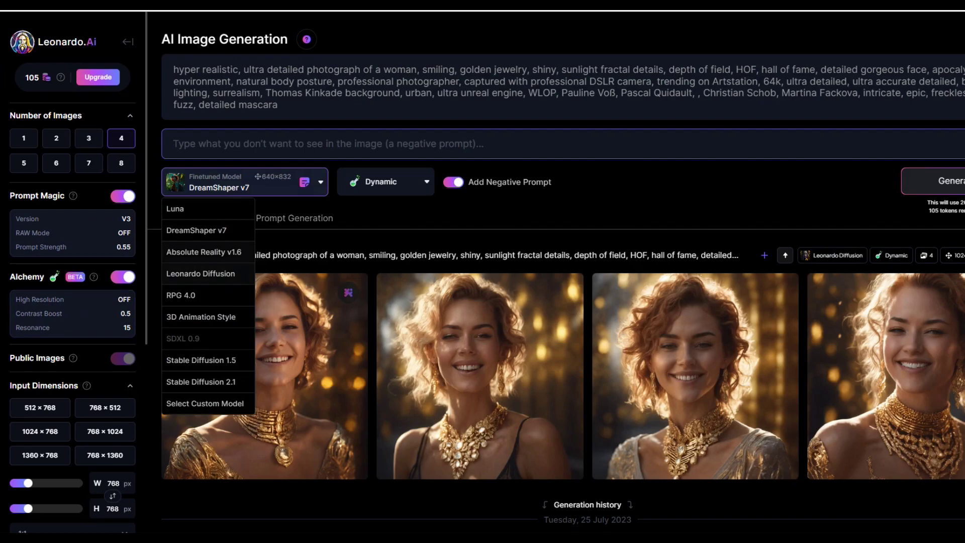
Change the finetuned model to Luna and review the earlier generations in the history
{"action": "left_click", "coordinate": [192, 208]}
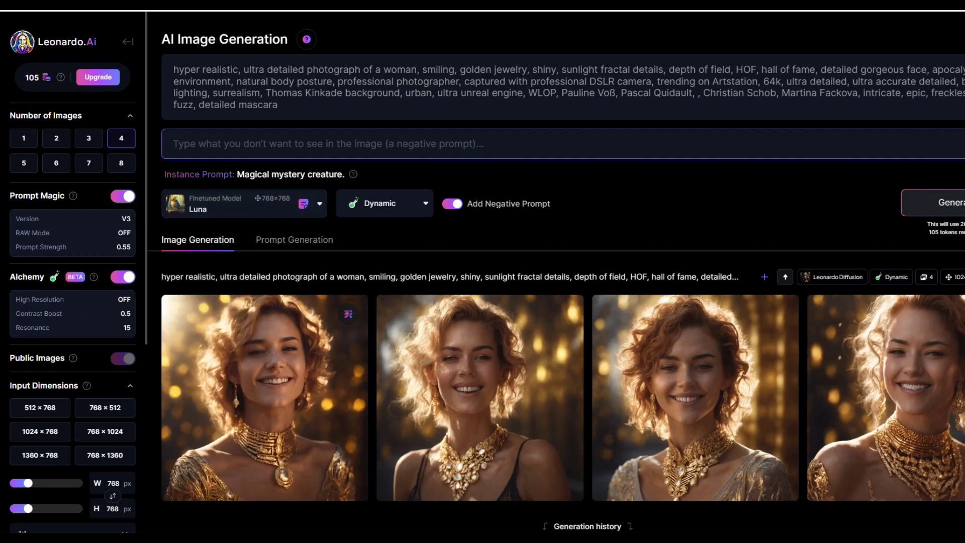
{"action": "scroll", "coordinate": [264, 302], "scroll_direction": "down", "scroll_amount": 2}
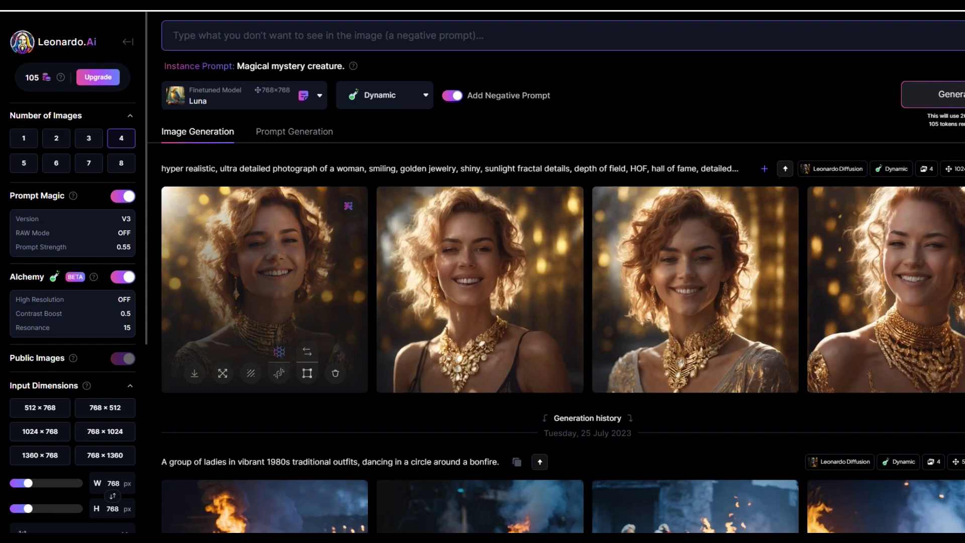
{"action": "scroll", "coordinate": [265, 302], "scroll_direction": "down", "scroll_amount": 1}
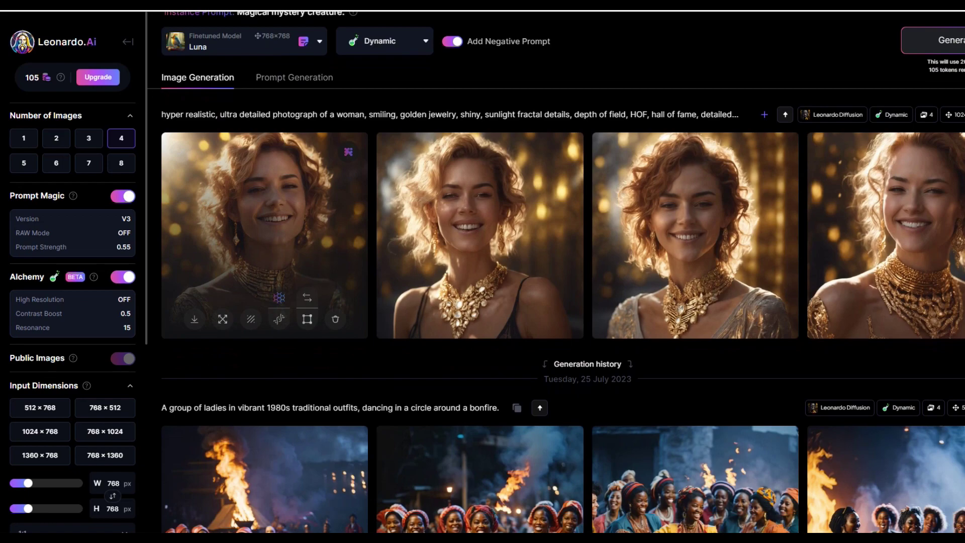
{"action": "scroll", "coordinate": [264, 252], "scroll_direction": "down", "scroll_amount": 1}
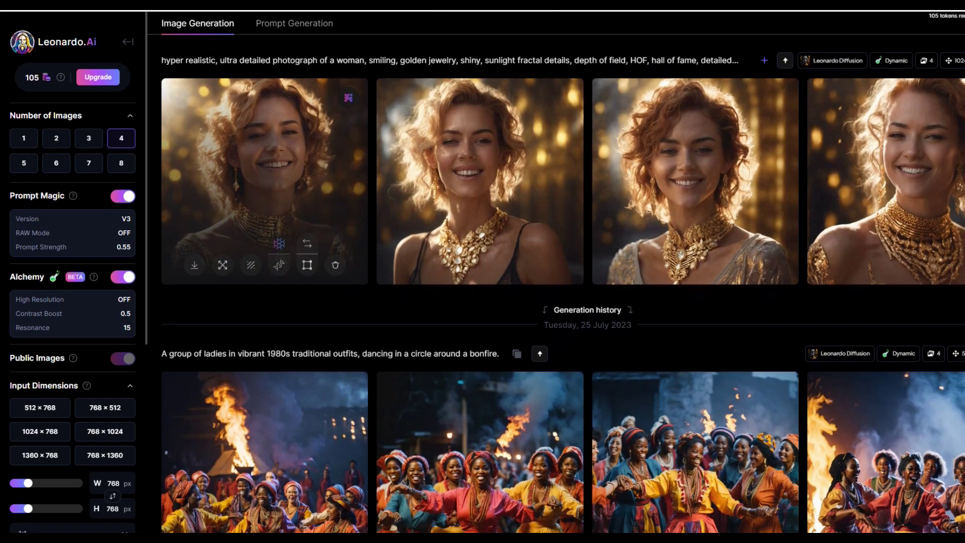
{"action": "scroll", "coordinate": [265, 252], "scroll_direction": "up", "scroll_amount": 4}
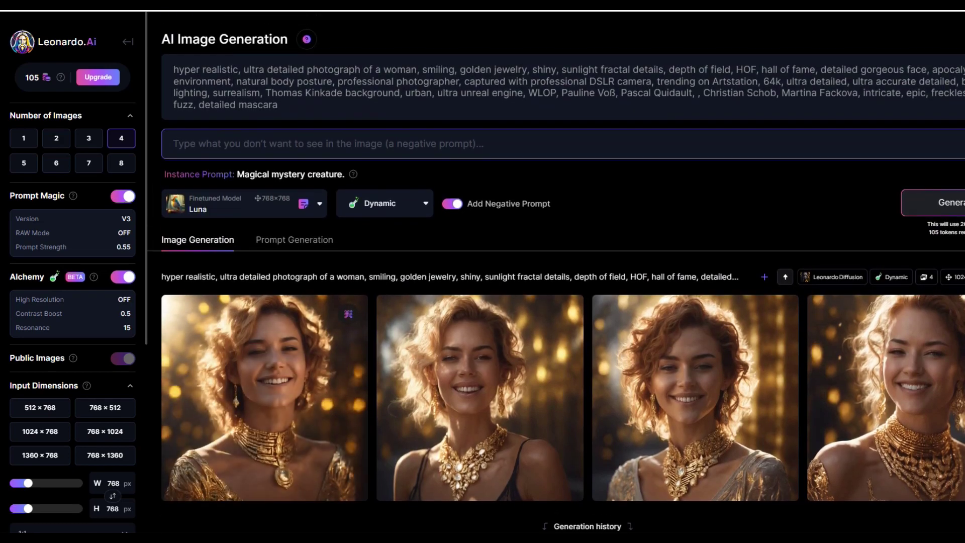
Switch to the Prompt Generation tool and check the Dynamic style preset options
{"action": "left_click", "coordinate": [294, 239]}
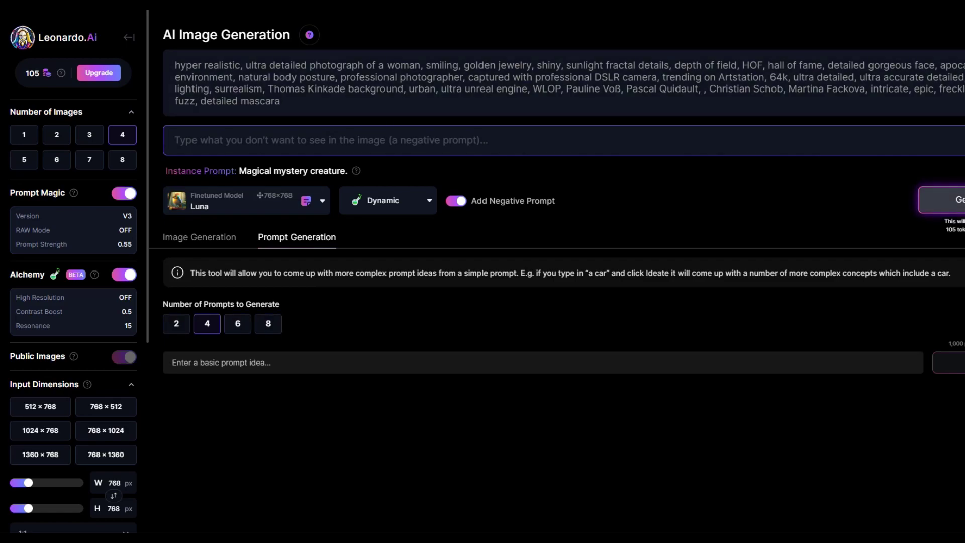
{"action": "left_click", "coordinate": [388, 200]}
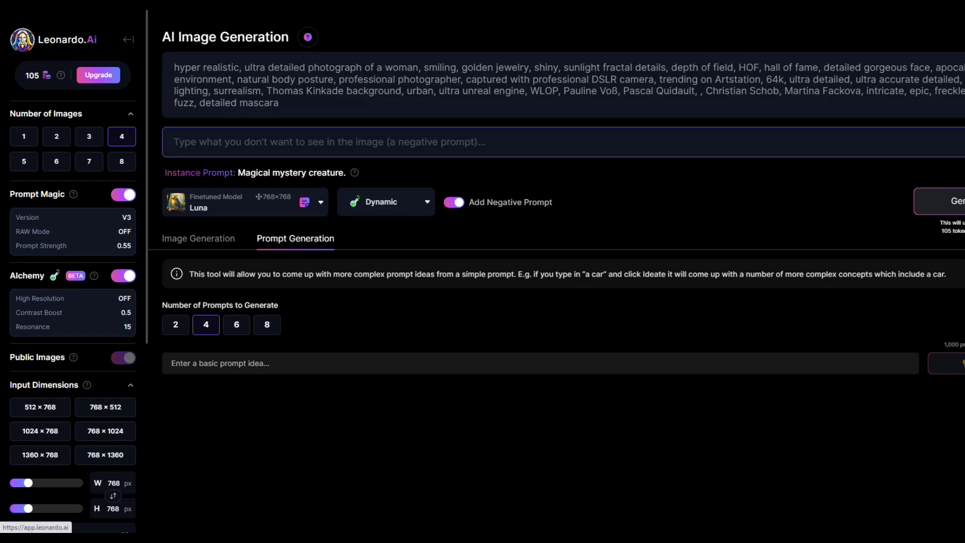
Copy the prompt about ladies in 1980s outfits dancing around a bonfire from the 25 July 2023 generation history
{"action": "left_click", "coordinate": [67, 40]}
{"action": "scroll", "coordinate": [558, 302], "scroll_direction": "down", "scroll_amount": 10}
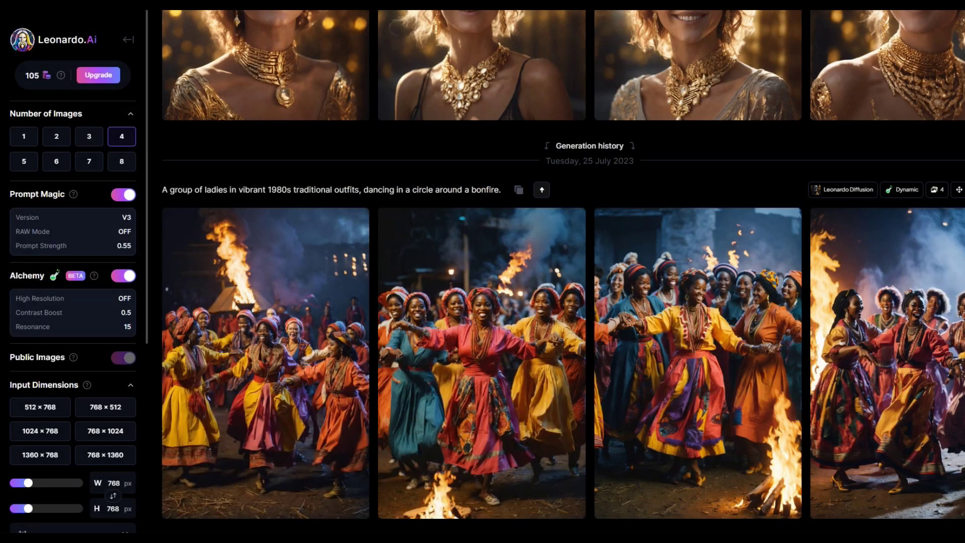
{"action": "left_click", "coordinate": [519, 189]}
{"action": "scroll", "coordinate": [563, 272], "scroll_direction": "up", "scroll_amount": 3}
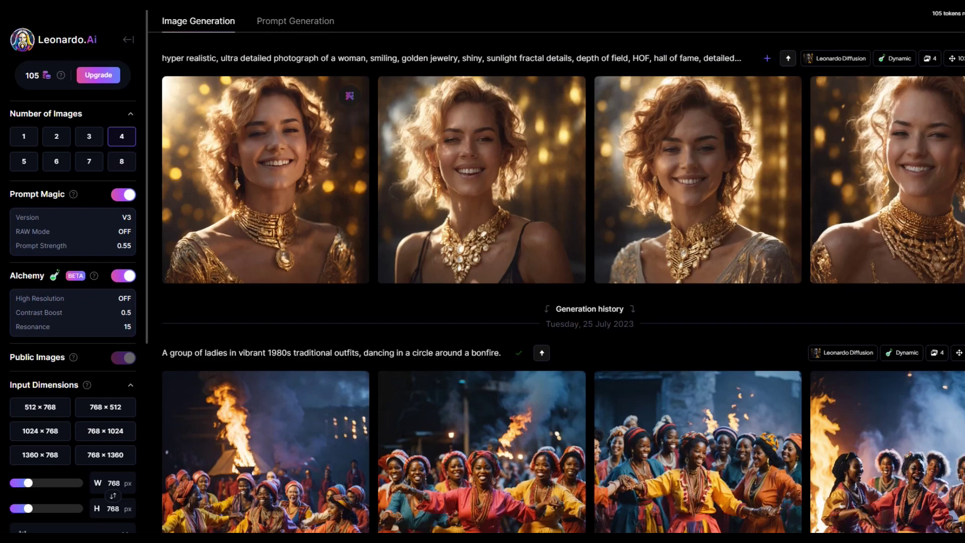
Reopen Prompt Generation and replace the image prompt with "A group of ladies in vibrant 1980s traditional outfits, dancing in a circle around a bonfire."
{"action": "left_click", "coordinate": [54, 39]}
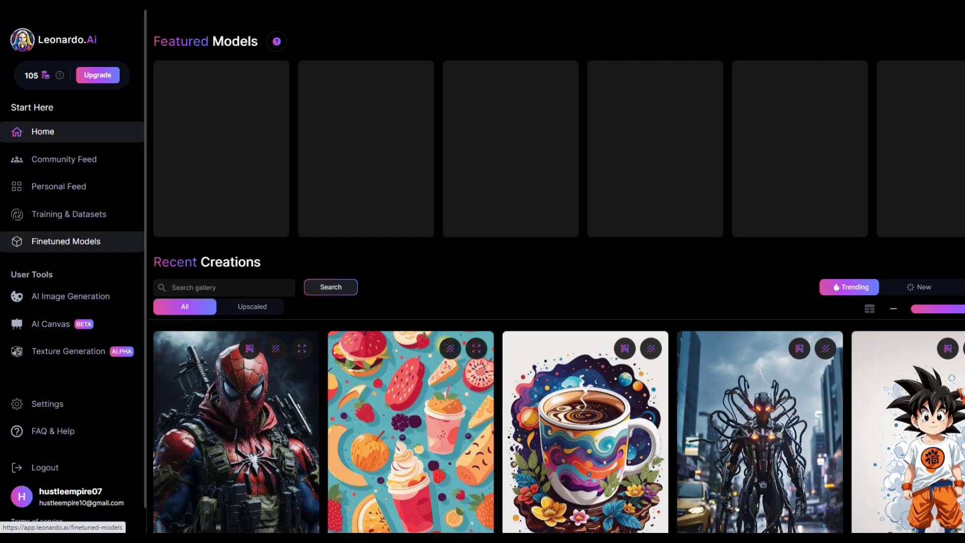
{"action": "left_click", "coordinate": [71, 296]}
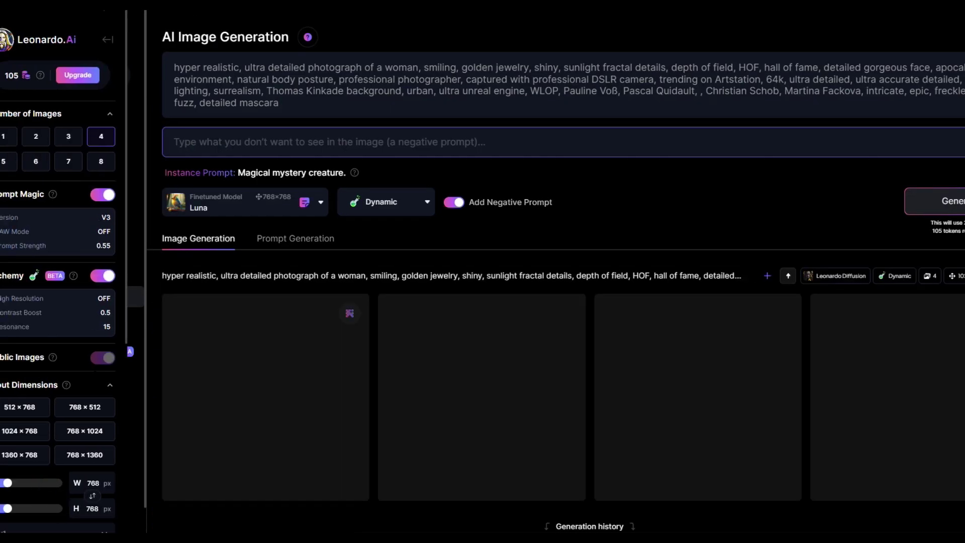
{"action": "left_click", "coordinate": [295, 238]}
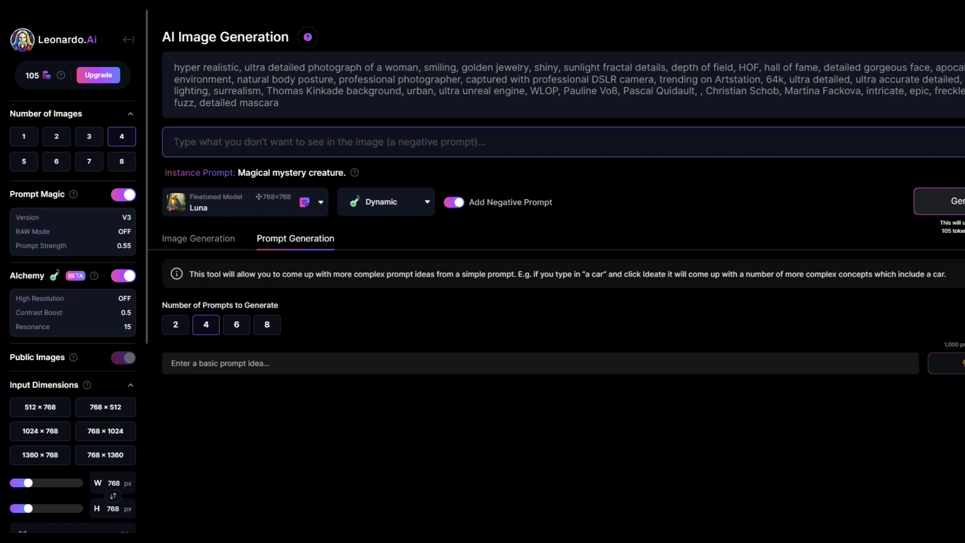
{"action": "left_click_drag", "start_coordinate": [279, 103], "coordinate": [174, 68]}
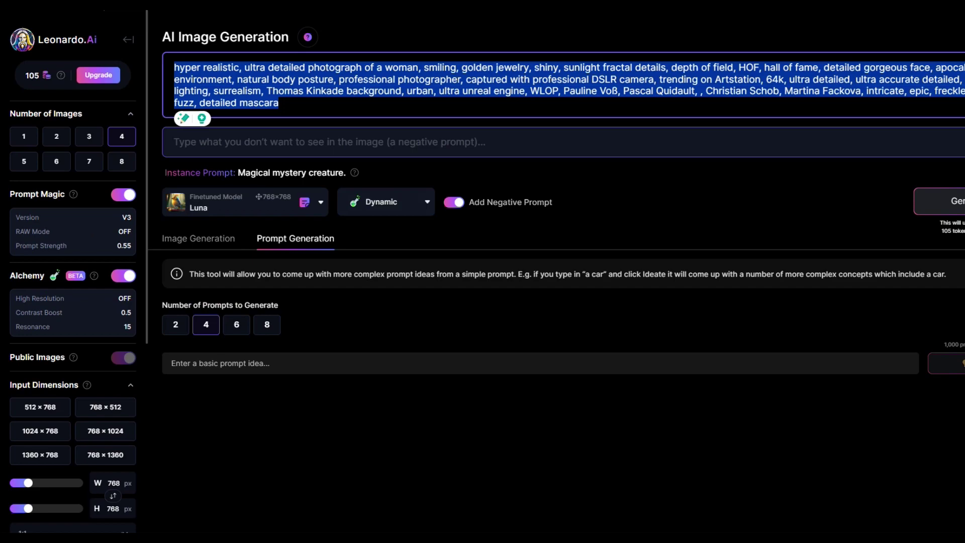
{"action": "type", "text": "A group of ladies in vibrant 1980s traditional outfits, dancing in a circle around a bonfire."}
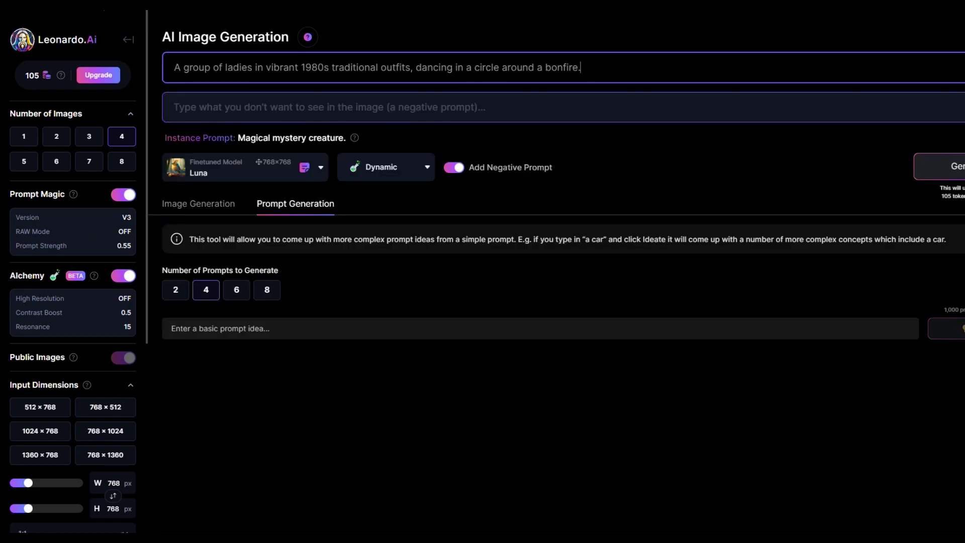
{"action": "left_click", "coordinate": [174, 107]}
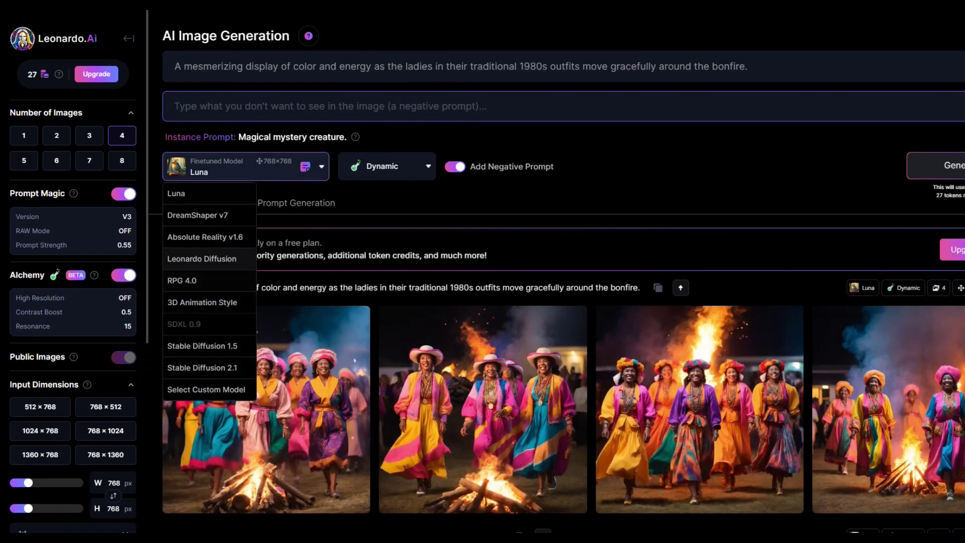
Return to the Prompt Generation tool and set the number of prompts to generate to 2
{"action": "left_click", "coordinate": [204, 256]}
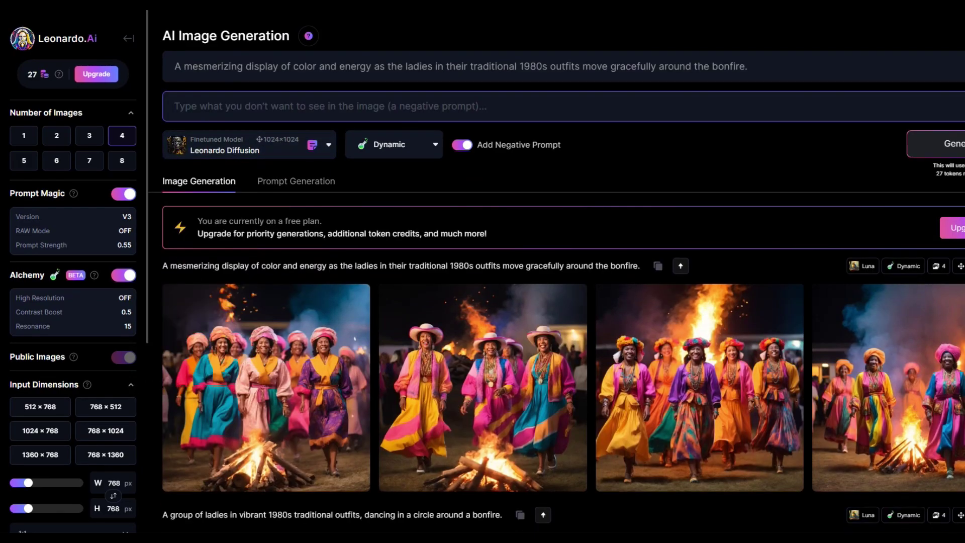
{"action": "left_click", "coordinate": [295, 181]}
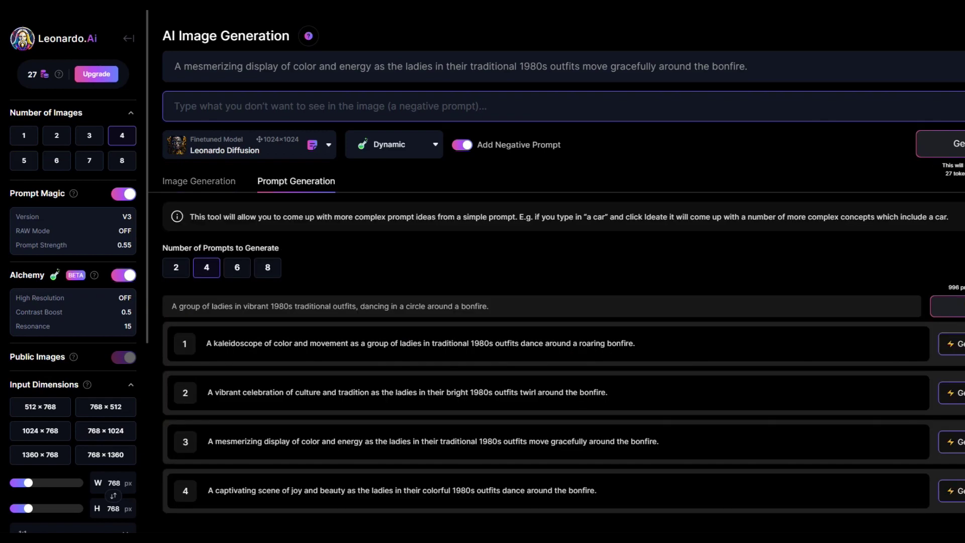
{"action": "left_click", "coordinate": [175, 267]}
Replace the image prompt with the copied waist-high portrait prompt of a woman in trendy clothing at a beach and generate the images
{"action": "left_click_drag", "start_coordinate": [748, 66], "coordinate": [174, 66]}
{"action": "key", "text": "ctrl+v"}
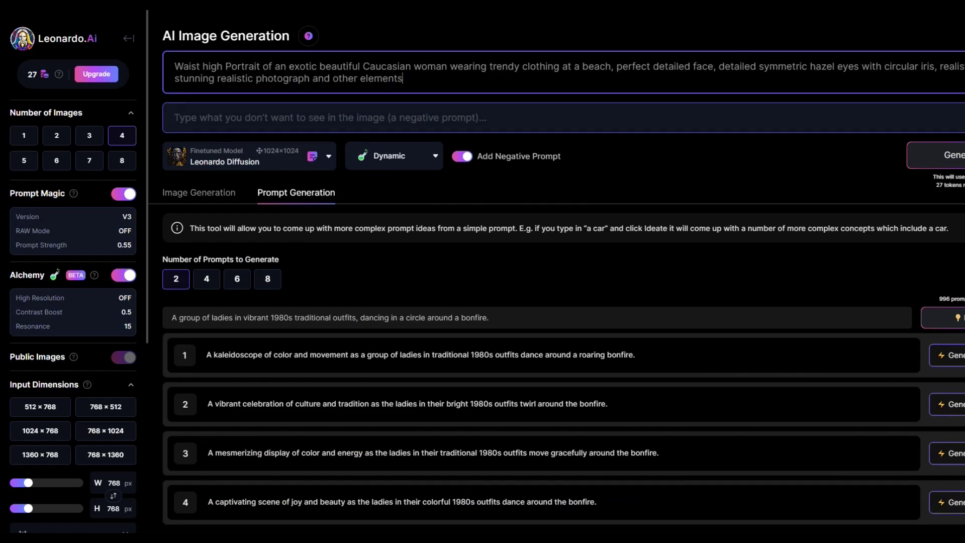
{"action": "left_click", "coordinate": [955, 154]}
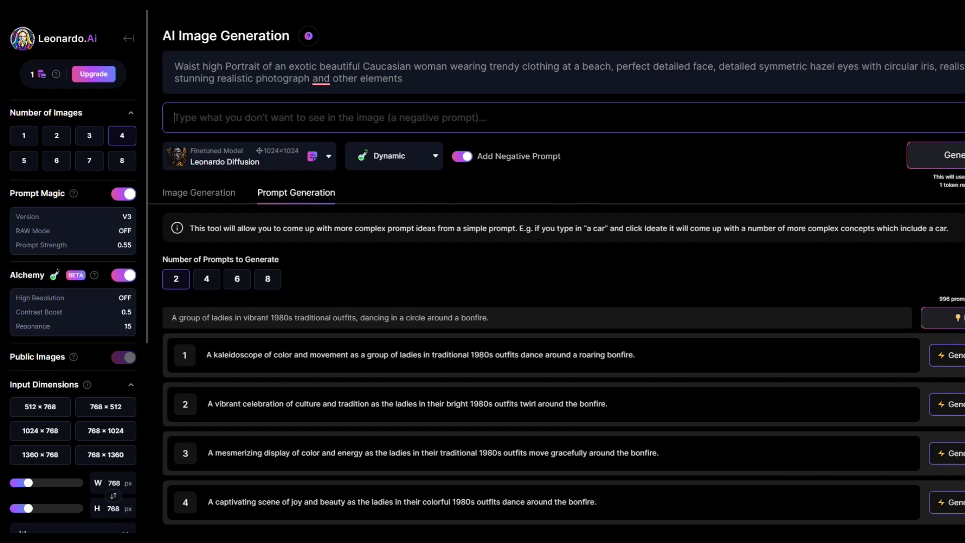
Enter "no dark, small vibes" as the negative prompt and try to generate the beach portrait with it
{"action": "type", "text": "no "}
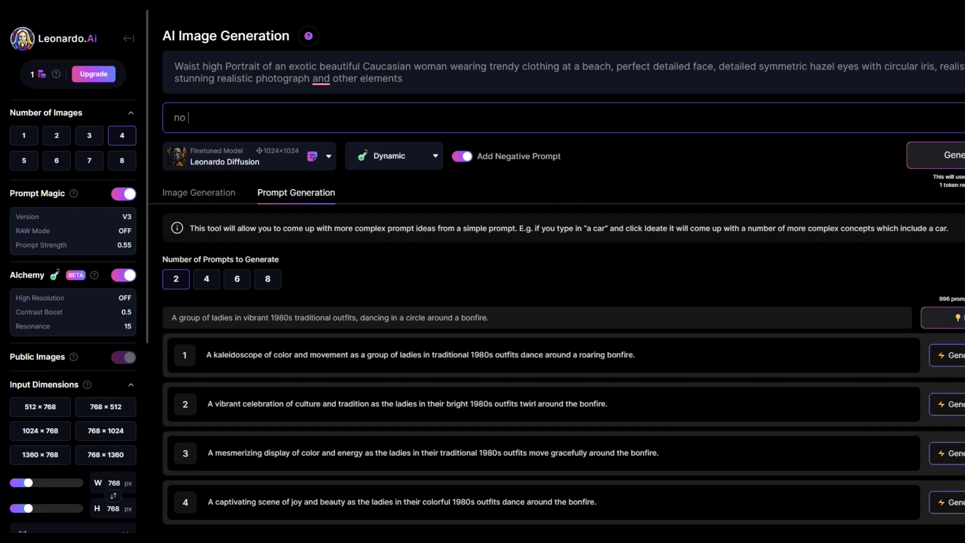
{"action": "type", "text": "dark ,small vibes"}
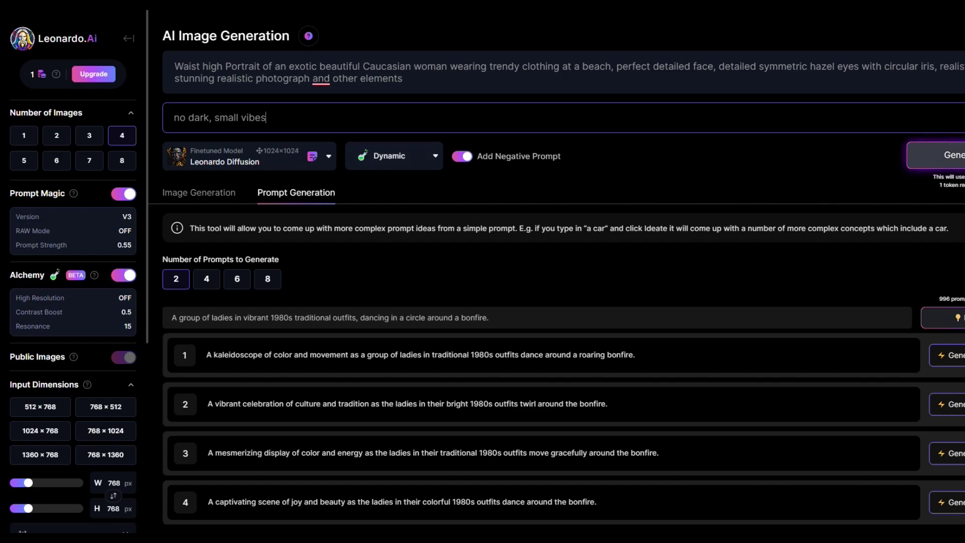
{"action": "left_click", "coordinate": [937, 154]}
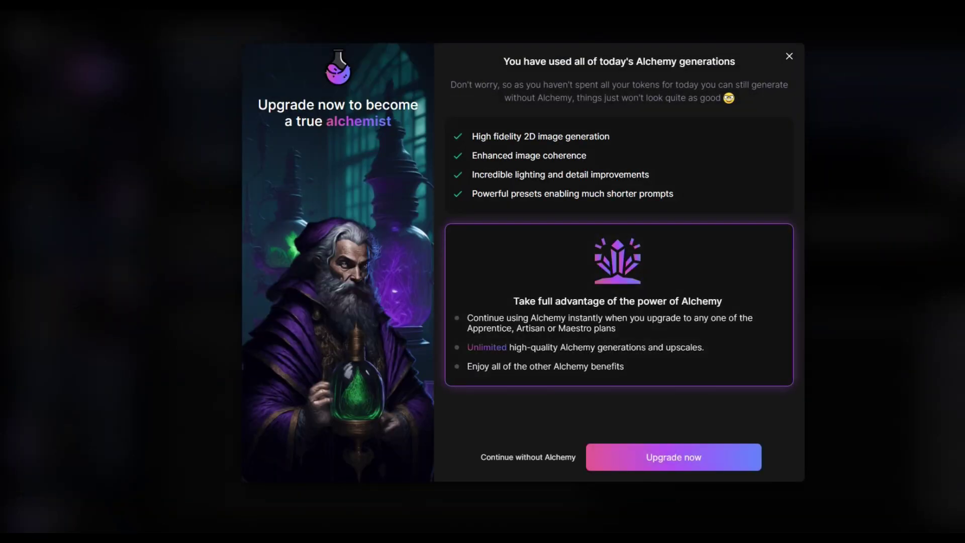
{"action": "left_click", "coordinate": [790, 56]}
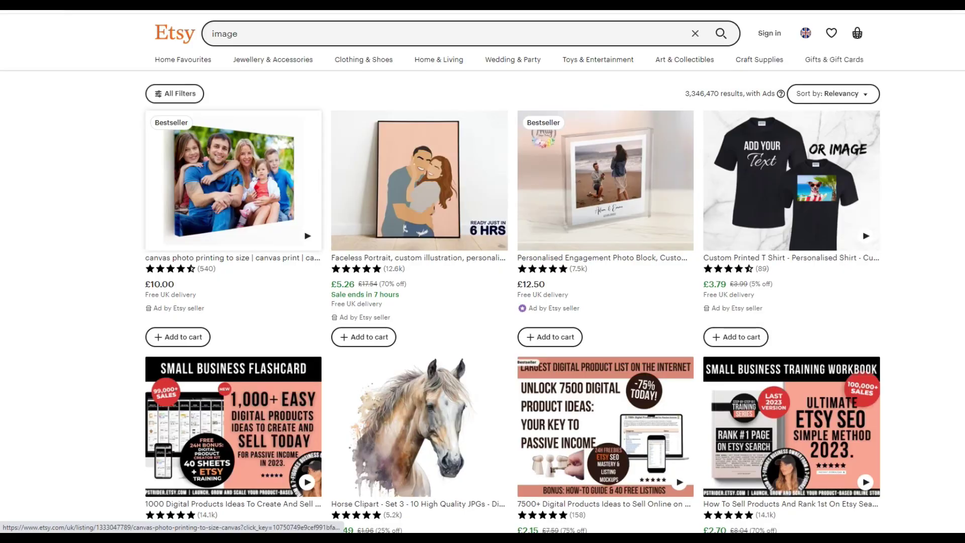
Switch to the Etsy image search results and examine the Horse Clipart - Set 3 listing, including its reviews and product pictures
{"action": "scroll", "coordinate": [234, 201], "scroll_direction": "down", "scroll_amount": 2}
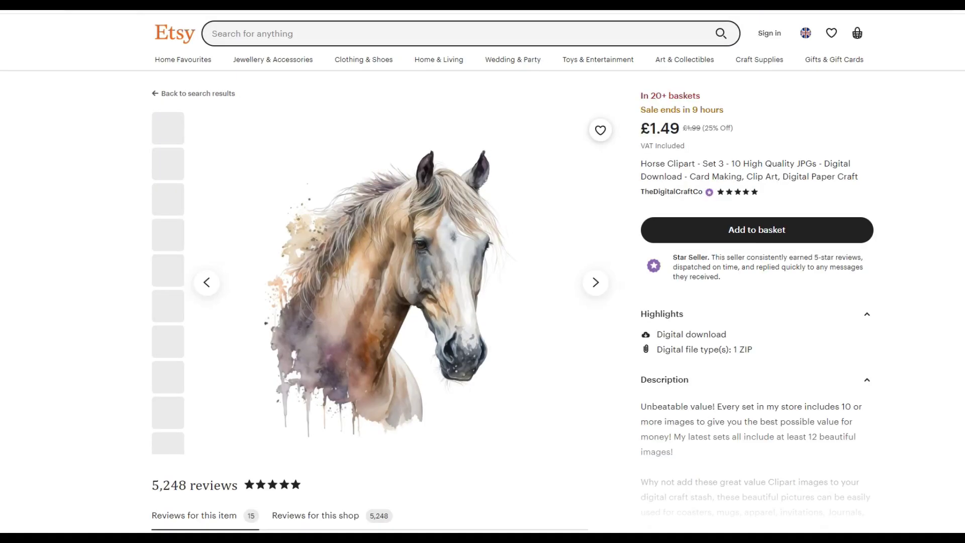
{"action": "scroll", "coordinate": [482, 277], "scroll_direction": "down", "scroll_amount": 7}
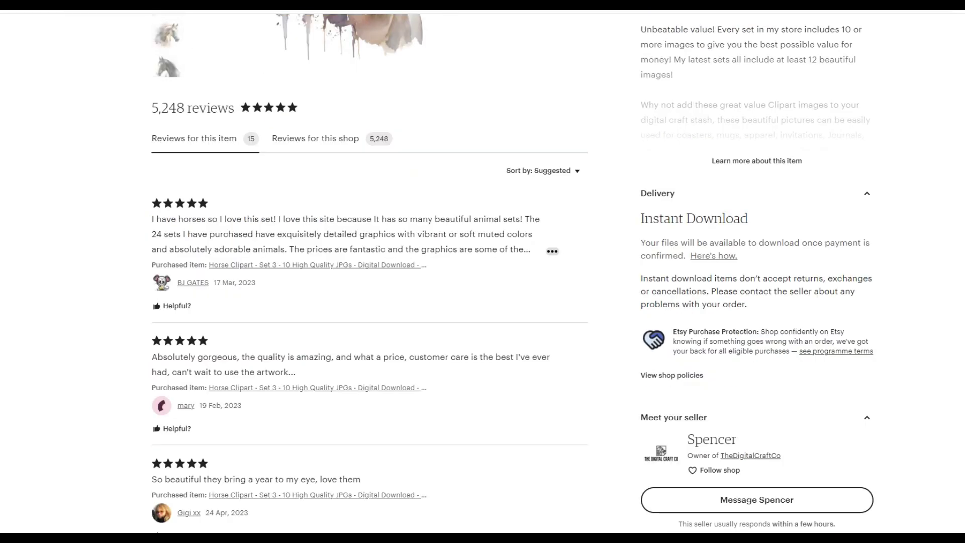
{"action": "scroll", "coordinate": [483, 276], "scroll_direction": "up", "scroll_amount": 4}
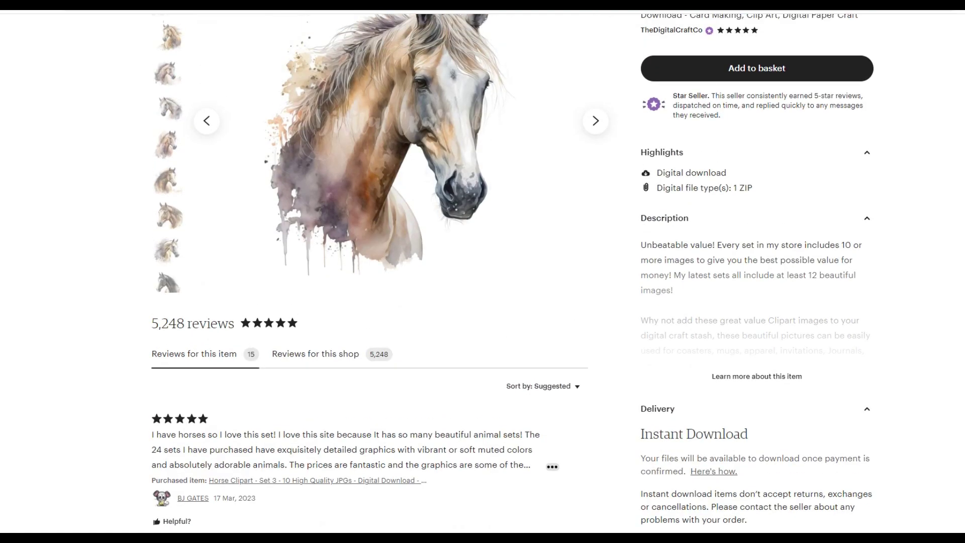
{"action": "scroll", "coordinate": [482, 276], "scroll_direction": "up", "scroll_amount": 3}
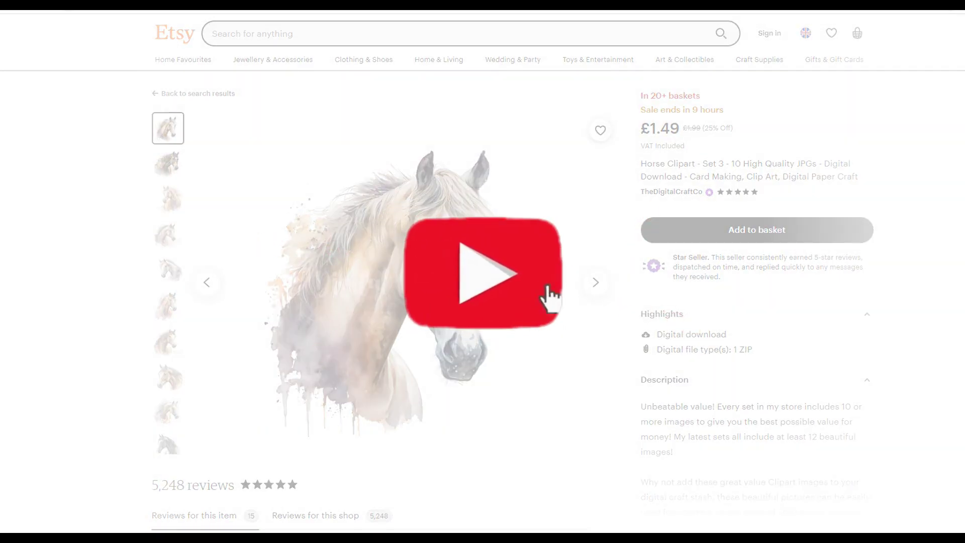
{"action": "key", "text": "Right"}
{"action": "key", "text": "Right"}
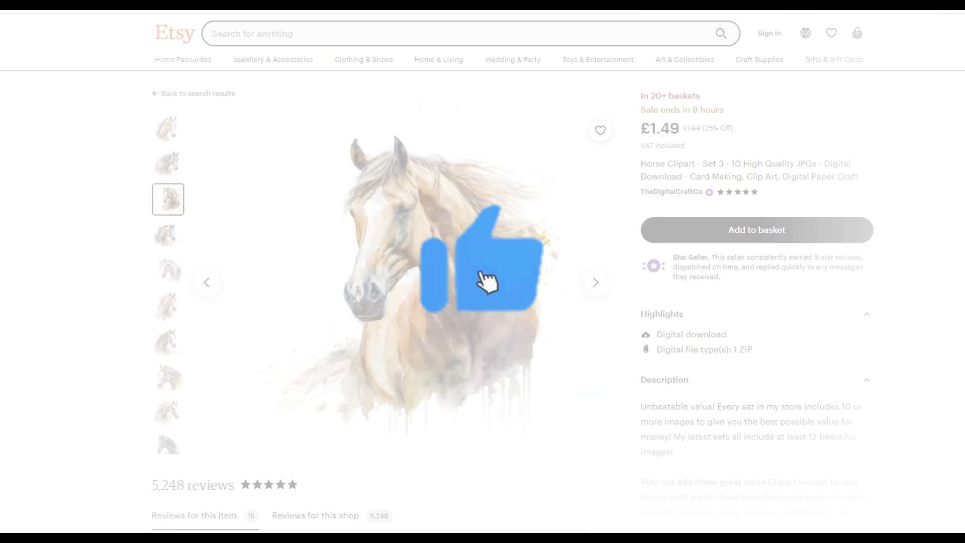